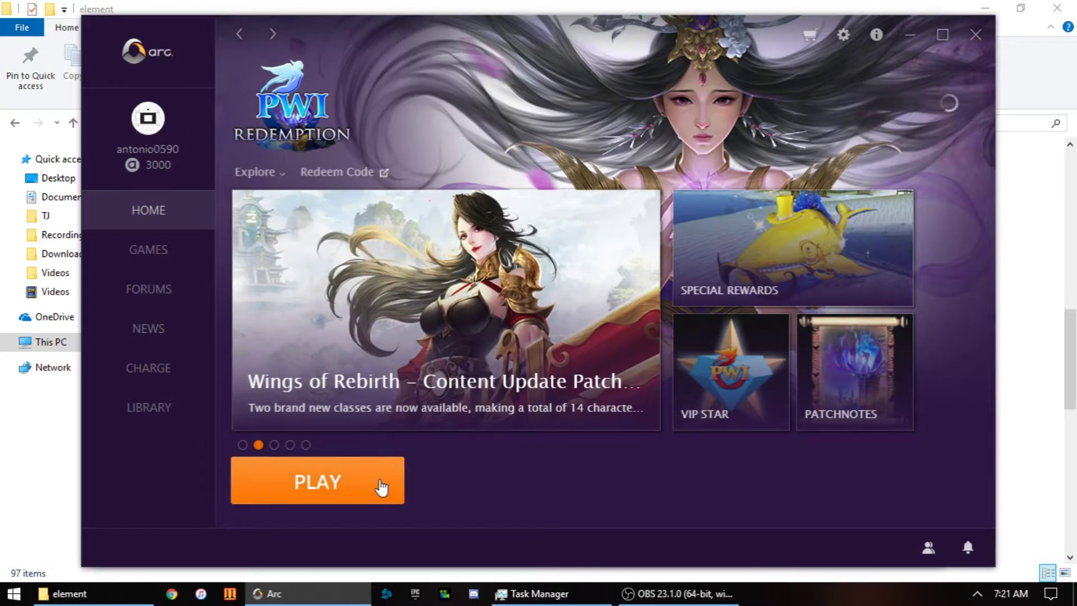
- Bring the PWI_en element game folder in front of the Arc launcher
{"action": "left_click", "coordinate": [84, 594]}
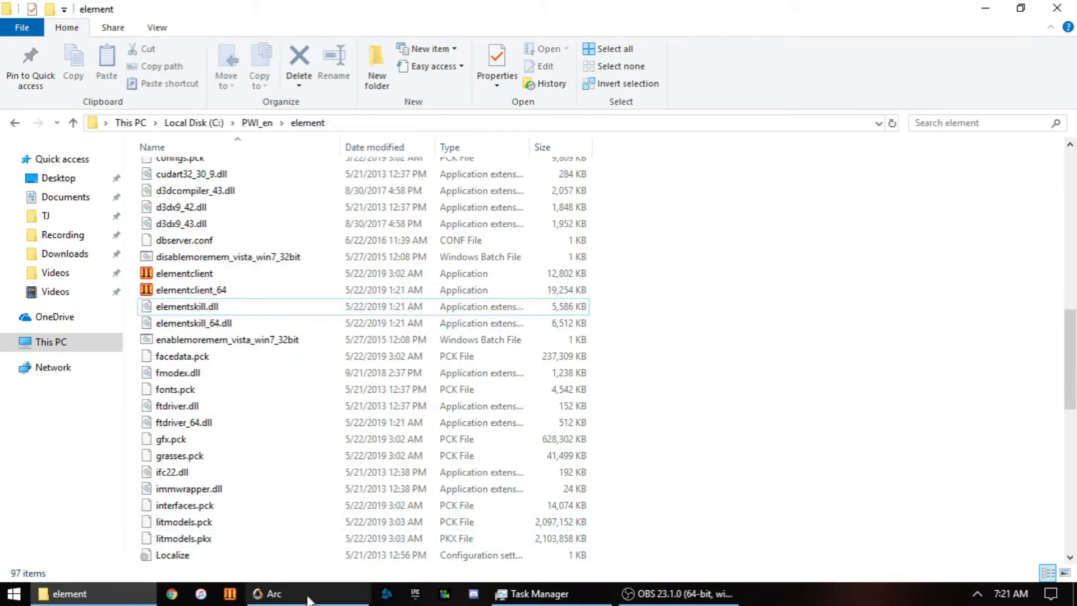
- Rename the original elementclient file to elementclient1
{"action": "left_click", "coordinate": [230, 292]}
{"action": "left_click", "coordinate": [230, 292]}
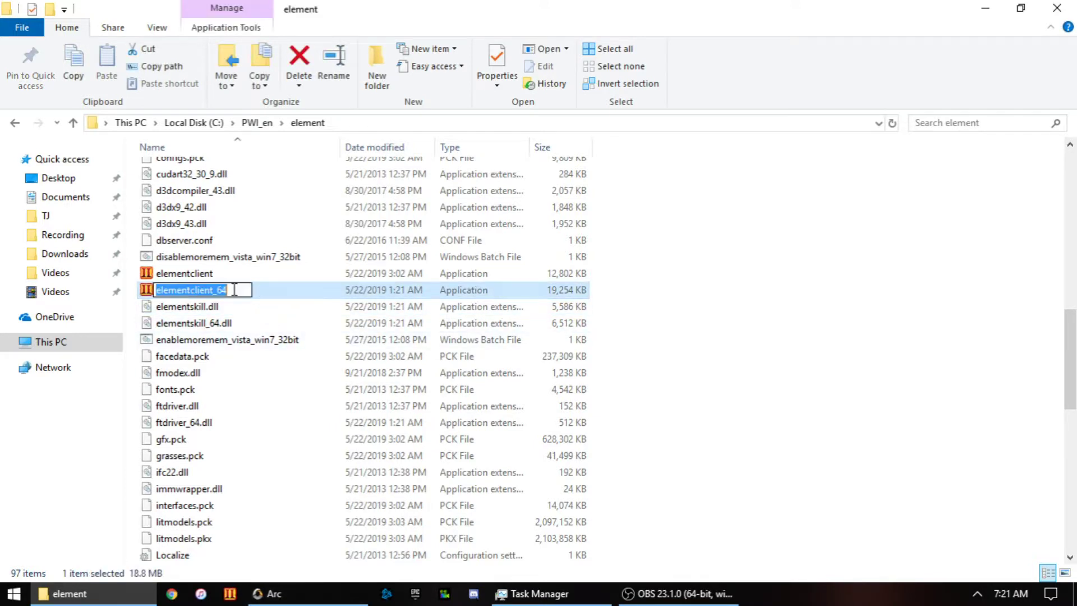
{"action": "left_click", "coordinate": [224, 276]}
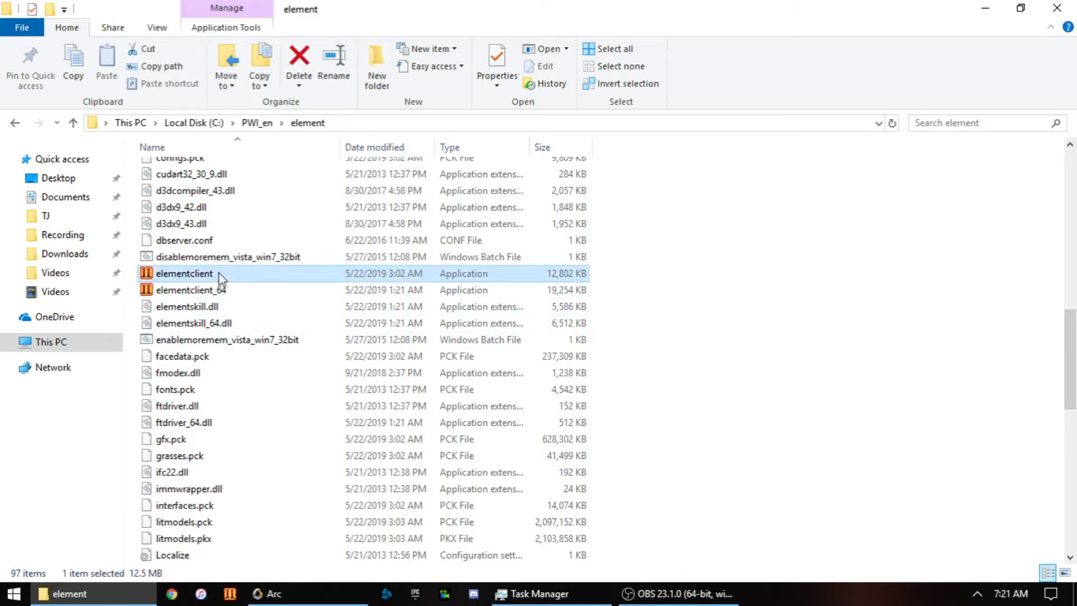
{"action": "left_click", "coordinate": [216, 274]}
{"action": "type", "text": "1"}
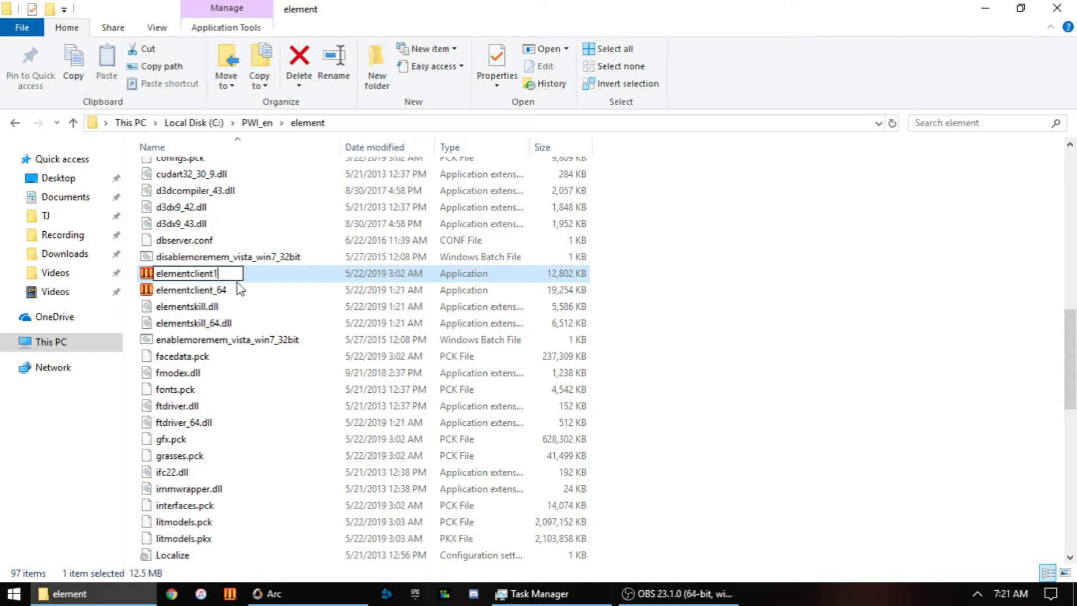
{"action": "key", "text": "Return"}
- Rename elementclient_64 to elementclient
{"action": "left_click", "coordinate": [228, 279]}
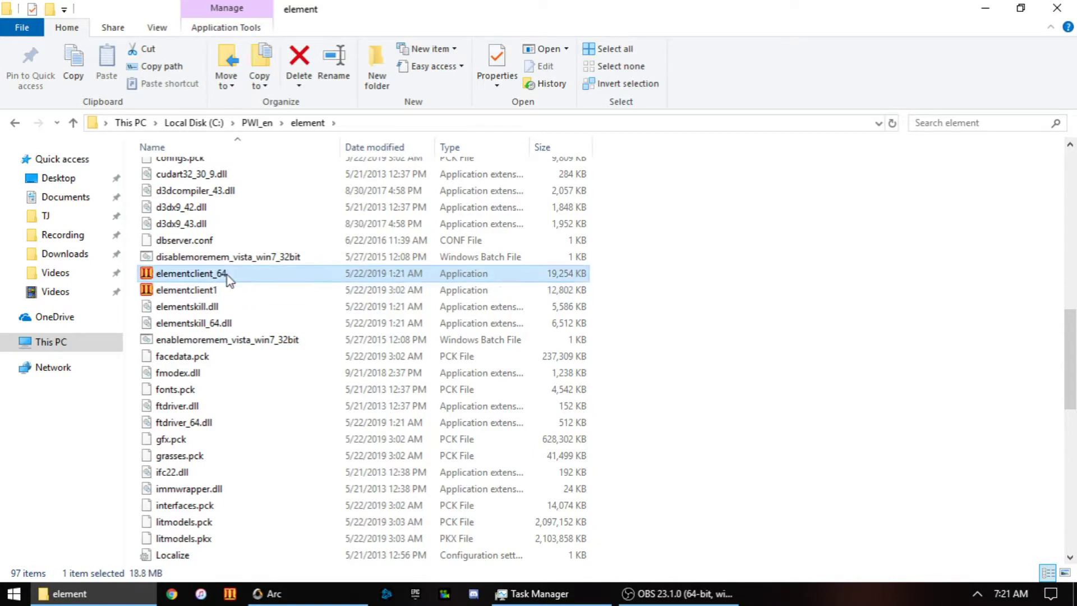
{"action": "left_click", "coordinate": [228, 272]}
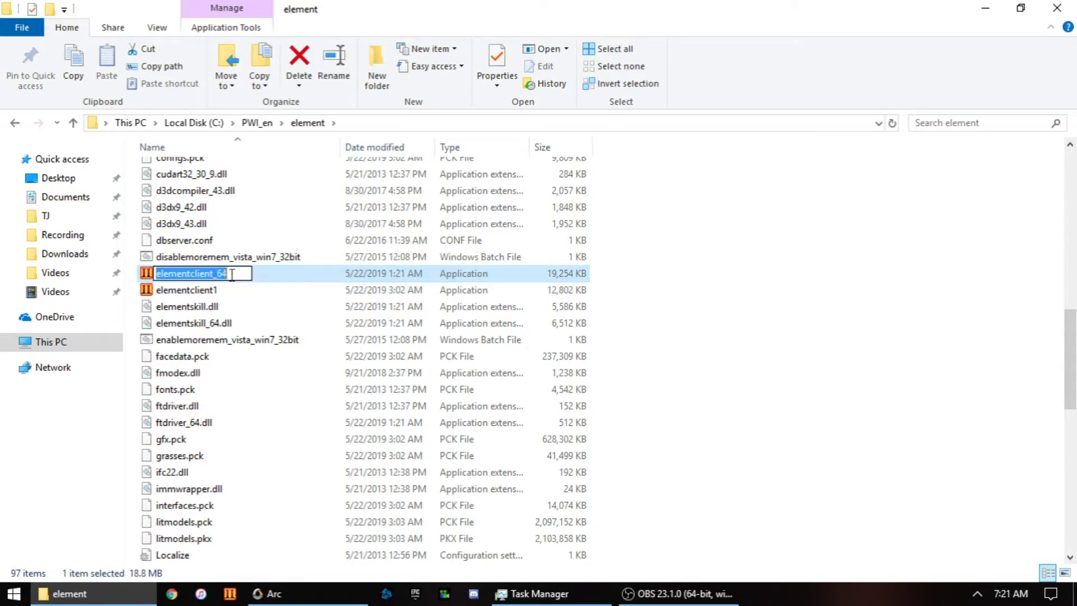
{"action": "key", "text": "Return"}
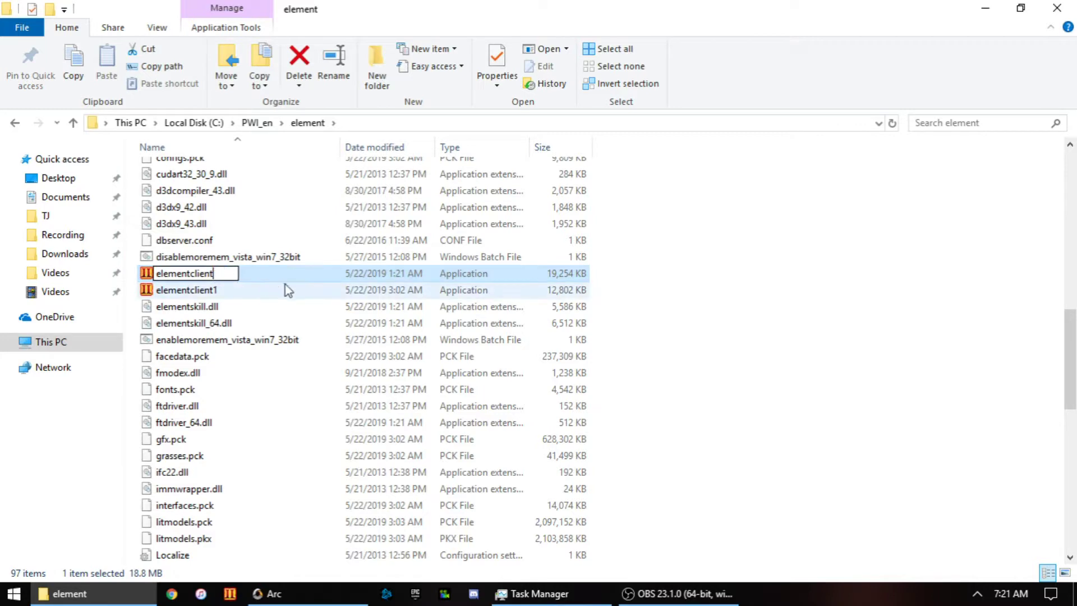
- Return to the Arc launcher and start Perfect World International
{"action": "left_click", "coordinate": [651, 318]}
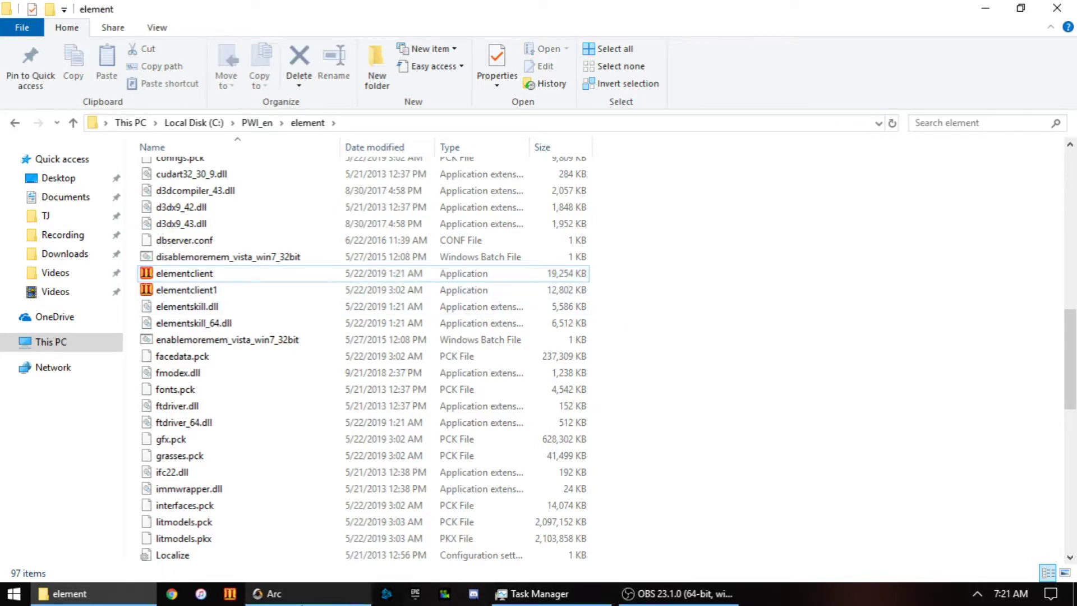
{"action": "left_click", "coordinate": [274, 593]}
{"action": "left_click", "coordinate": [333, 482]}
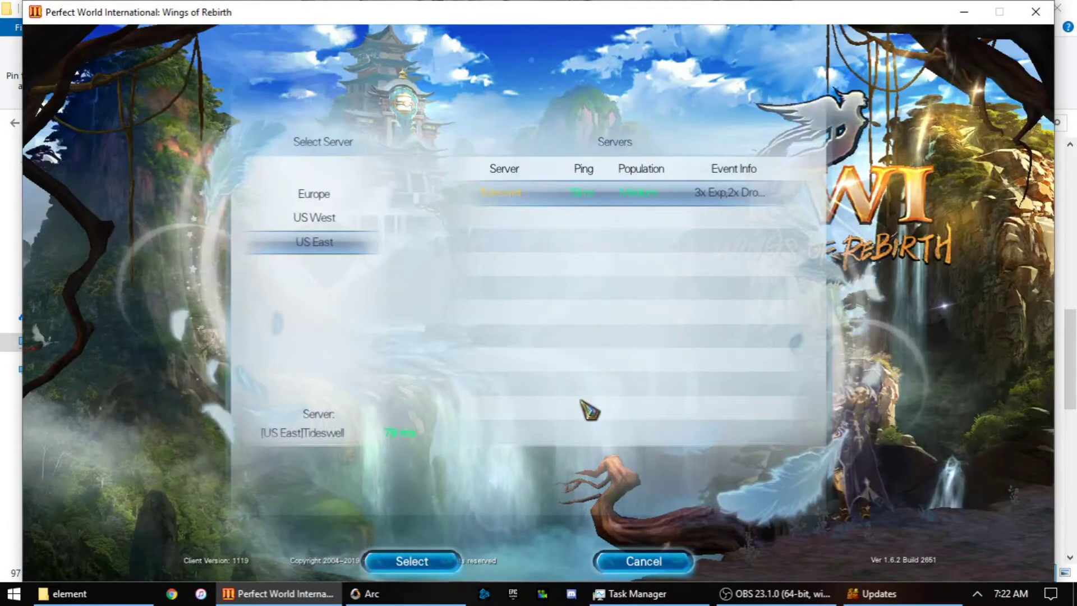
- Log in to the US East Tideswell server and bring Task Manager forward
{"action": "left_click", "coordinate": [412, 560]}
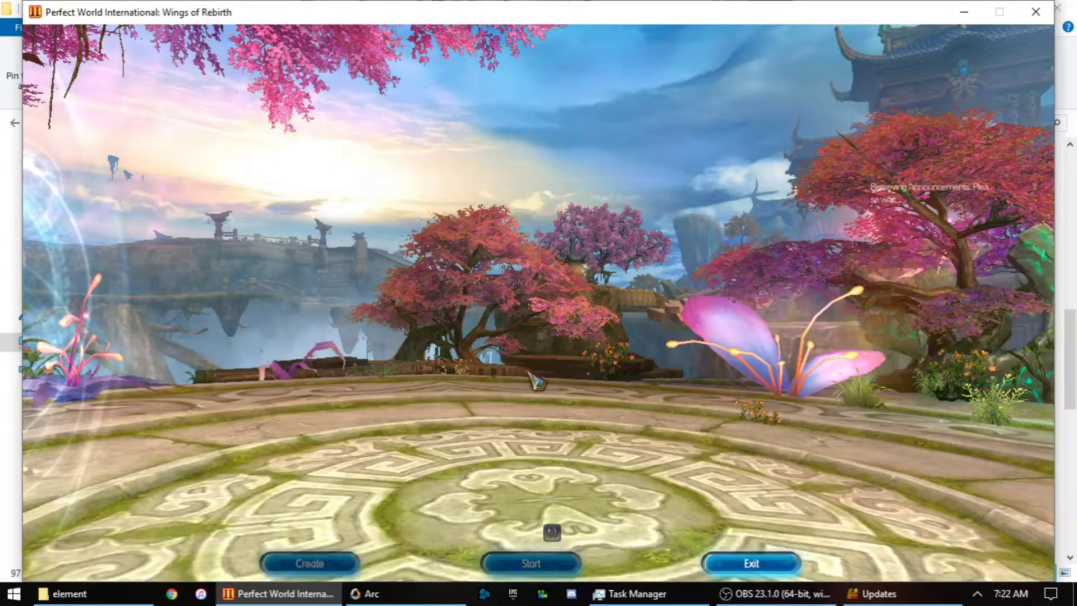
{"action": "left_click", "coordinate": [637, 593]}
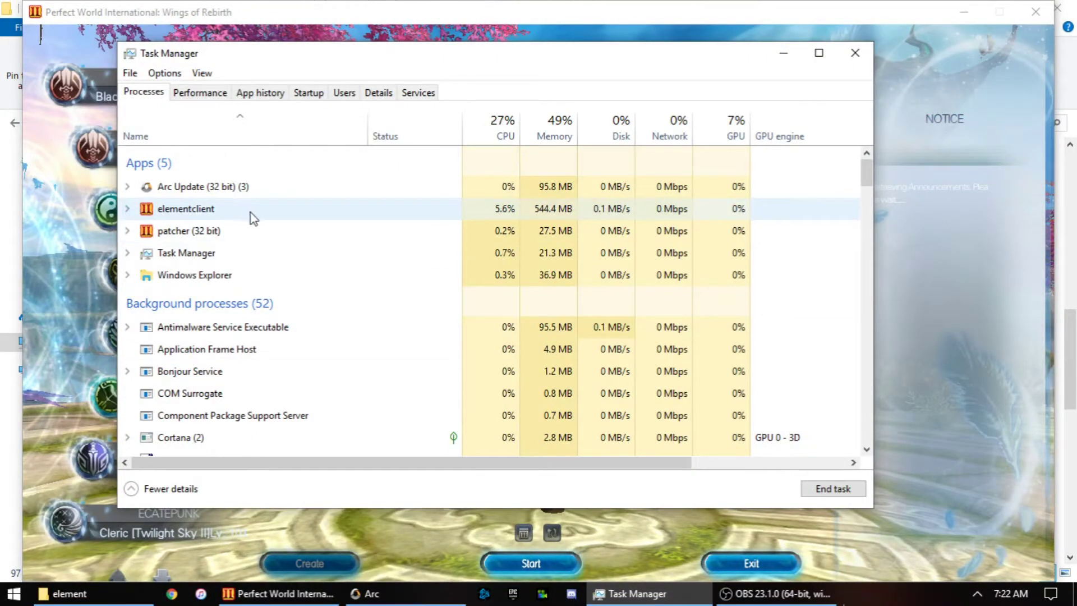
- Expand elementclient under Apps to confirm it hosts the Perfect World International: Wings of Rebirth window
{"action": "left_click", "coordinate": [127, 208]}
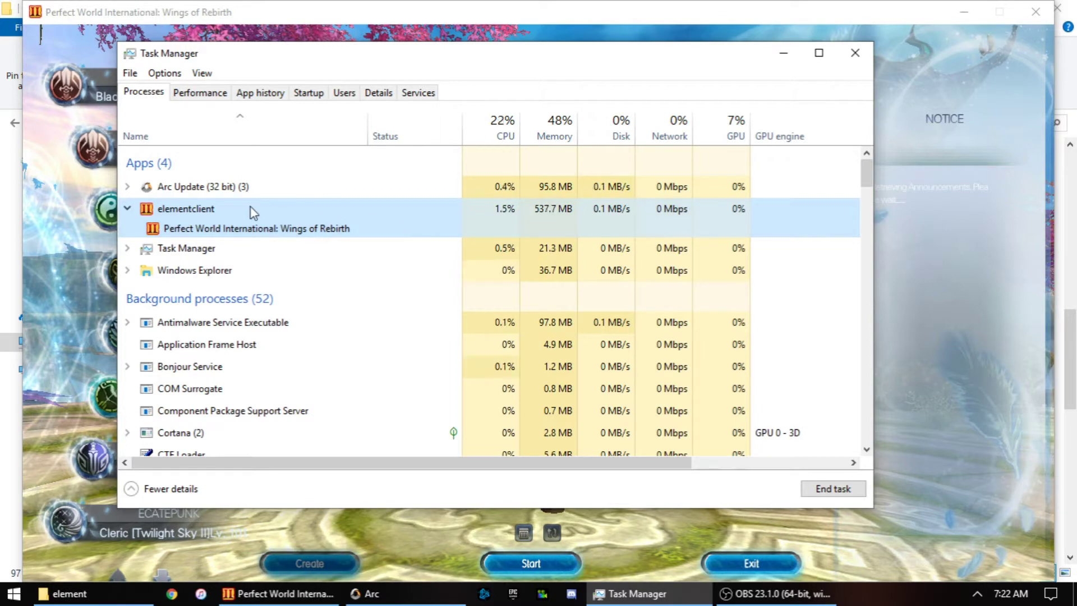
- Back in the game, dismiss the password reminder and start with the level 102 character
{"action": "double_click", "coordinate": [438, 234]}
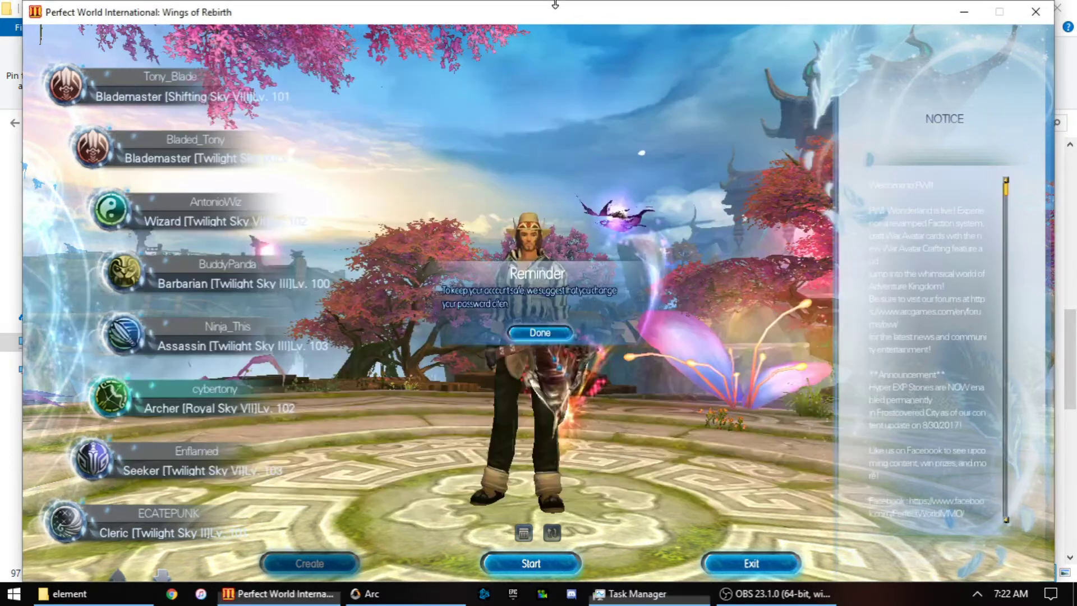
{"action": "left_click", "coordinate": [539, 332]}
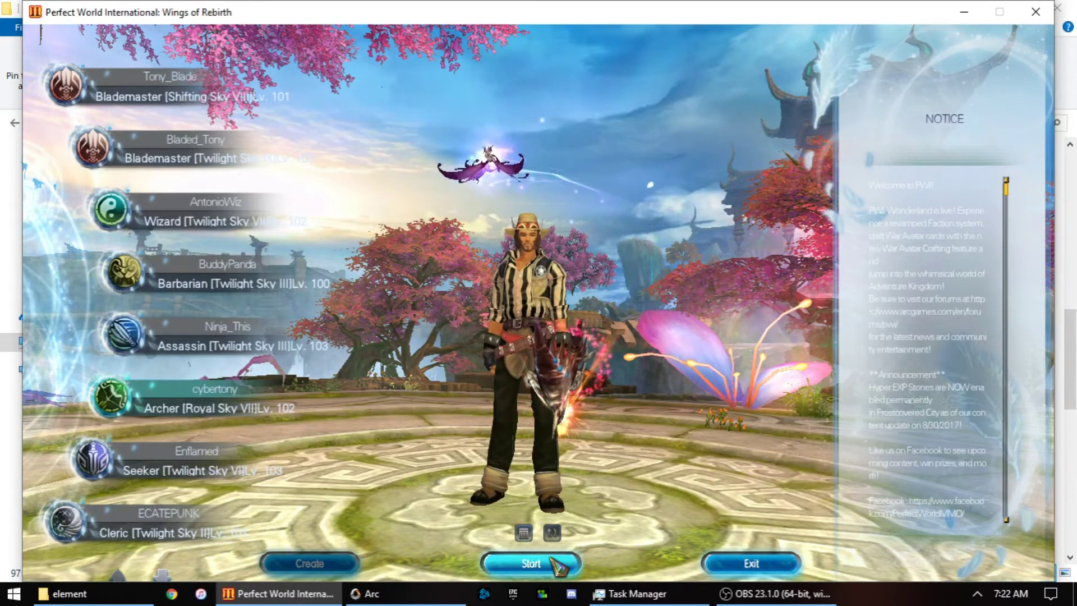
{"action": "left_click", "coordinate": [575, 553]}
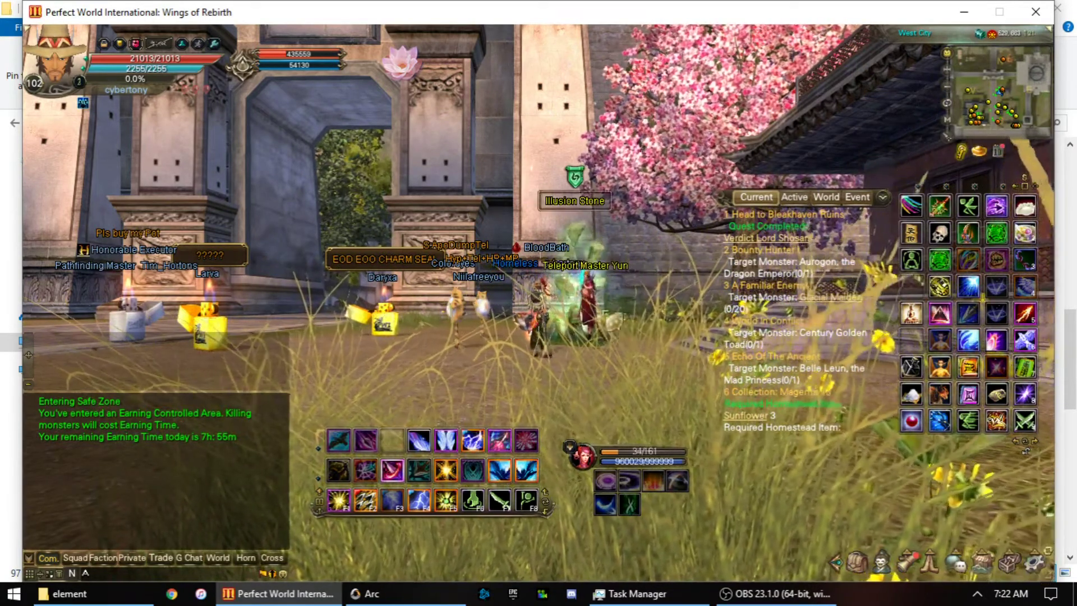
{"action": "scroll", "coordinate": [539, 304], "scroll_direction": "down", "scroll_amount": 5}
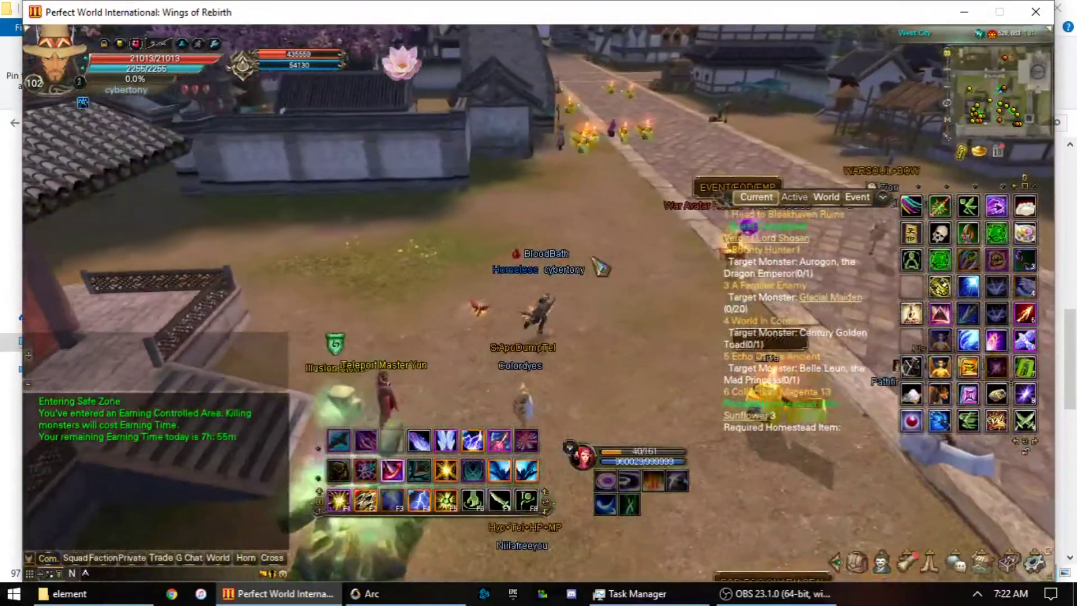